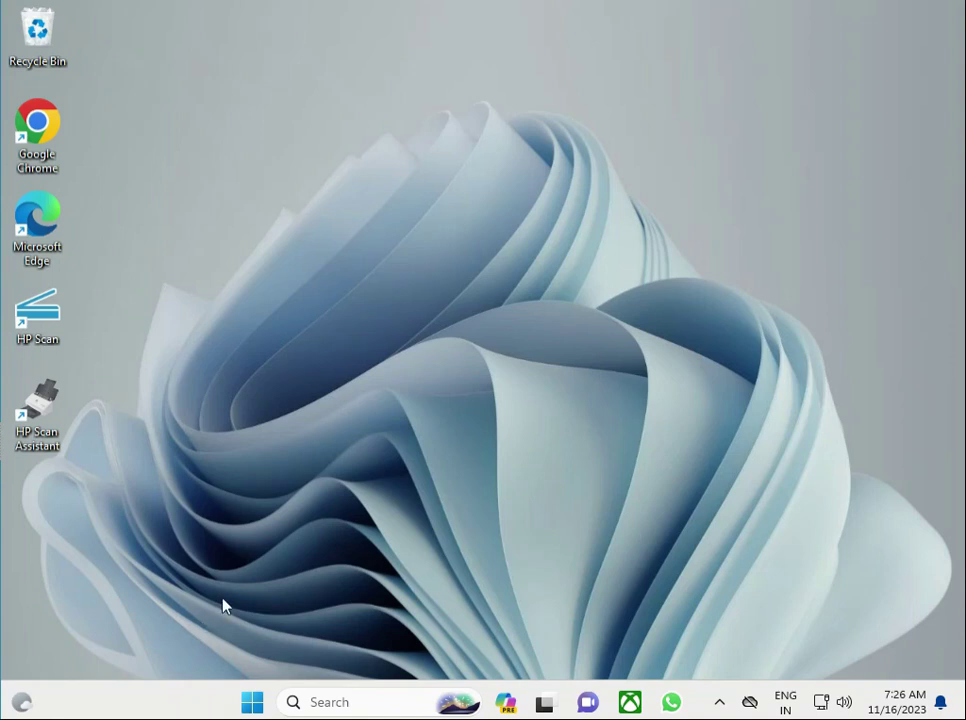
{"action": "left_click", "coordinate": [250, 708]}
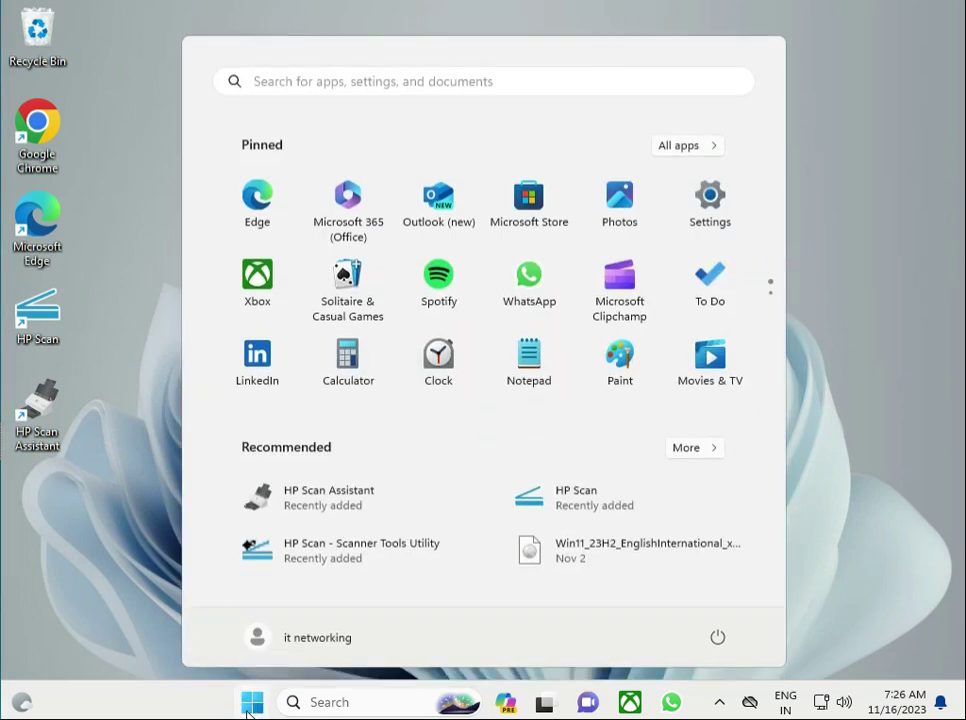
{"action": "left_click", "coordinate": [697, 201]}
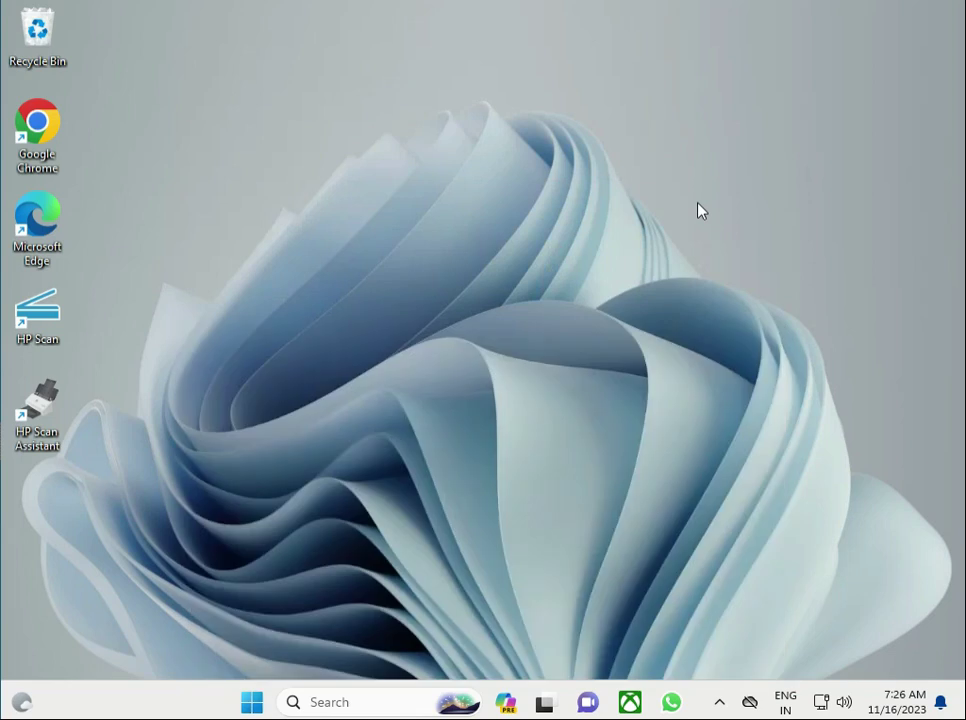
{"action": "left_click", "coordinate": [72, 240]}
{"action": "scroll", "coordinate": [570, 490], "scroll_direction": "down", "scroll_amount": 2}
{"action": "scroll", "coordinate": [572, 494], "scroll_direction": "down", "scroll_amount": 3}
{"action": "left_click", "coordinate": [541, 578]}
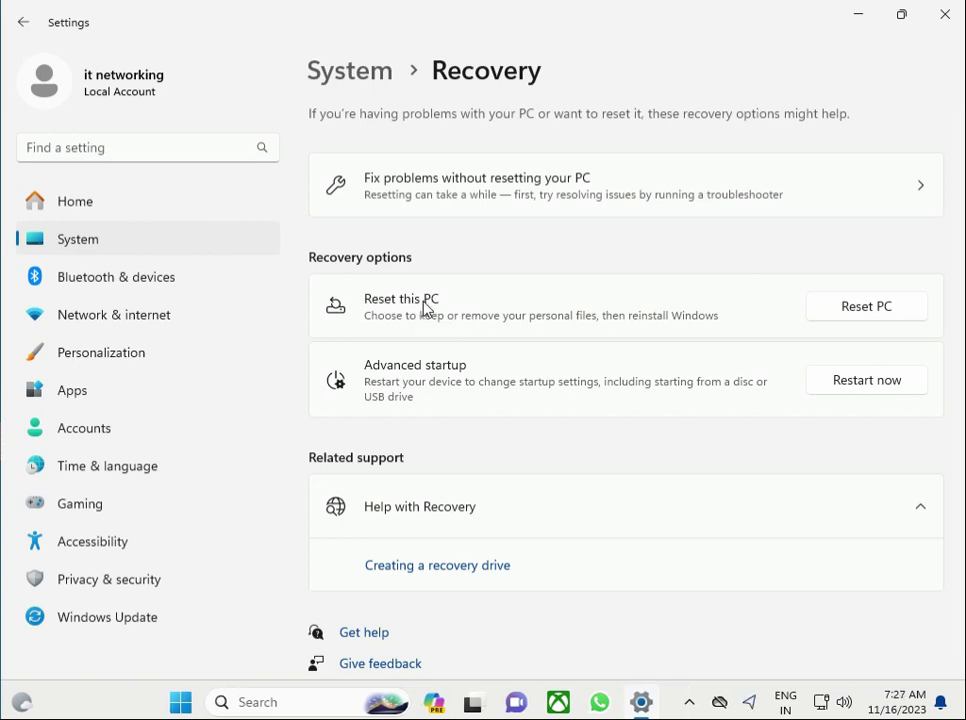
{"action": "left_click", "coordinate": [860, 310]}
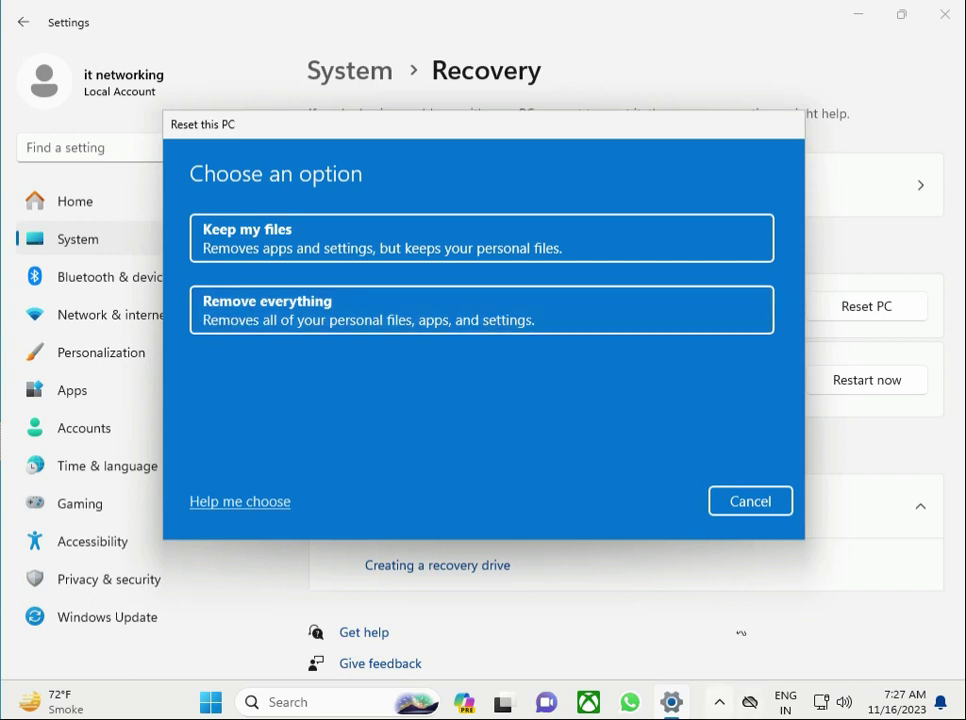
{"action": "left_click", "coordinate": [743, 514]}
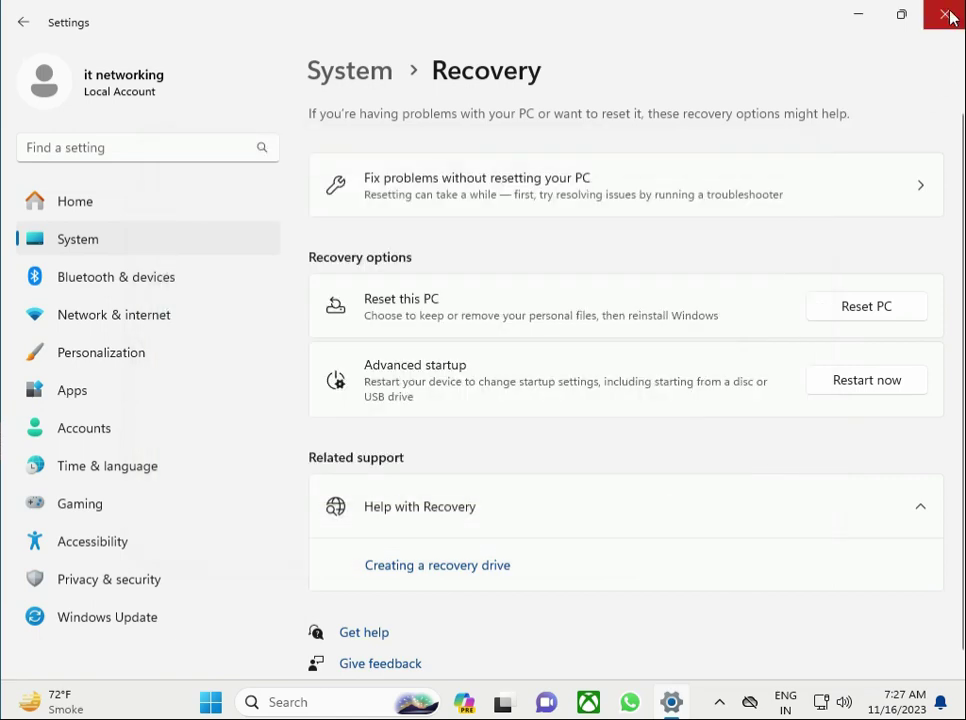
{"action": "left_click", "coordinate": [938, 15]}
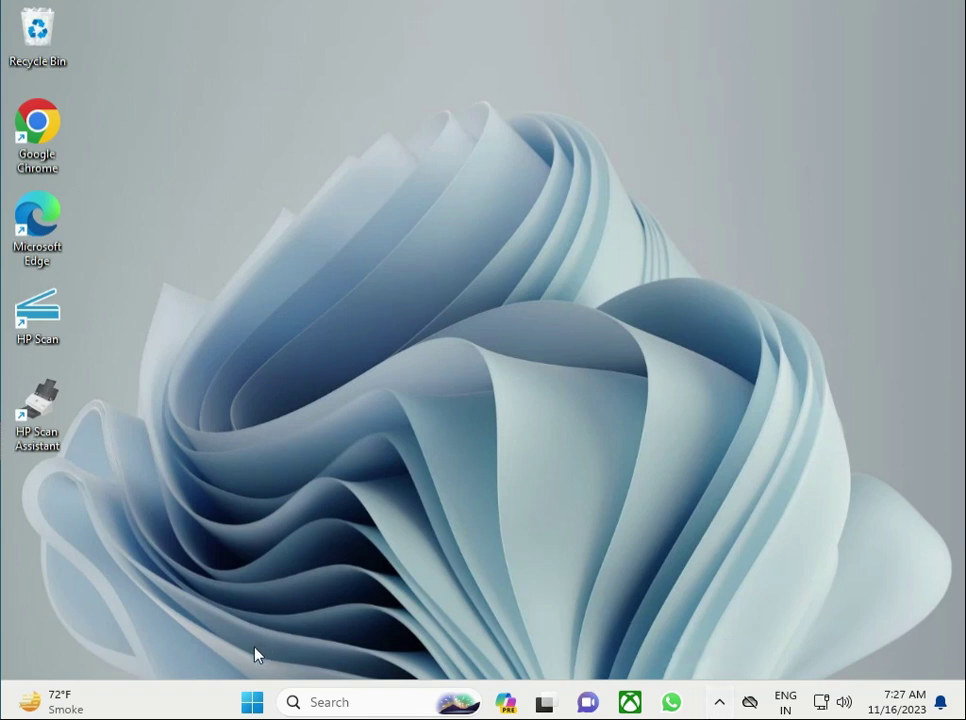
Step: Open the Recovery page of the System settings
{"action": "left_click", "coordinate": [251, 705]}
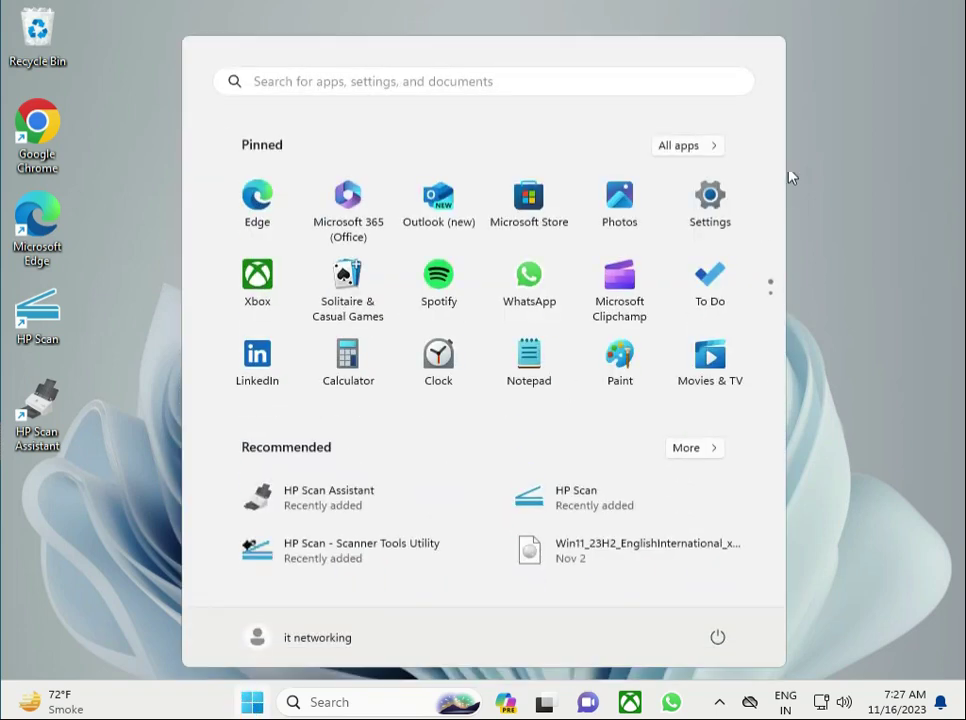
{"action": "left_click", "coordinate": [722, 201]}
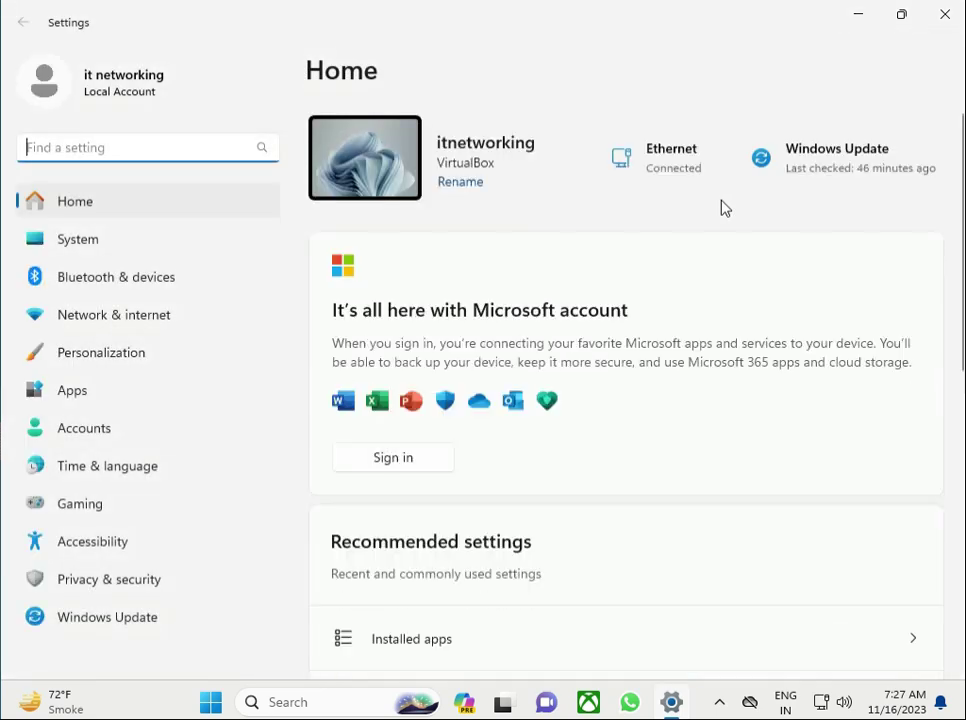
{"action": "left_click", "coordinate": [127, 252]}
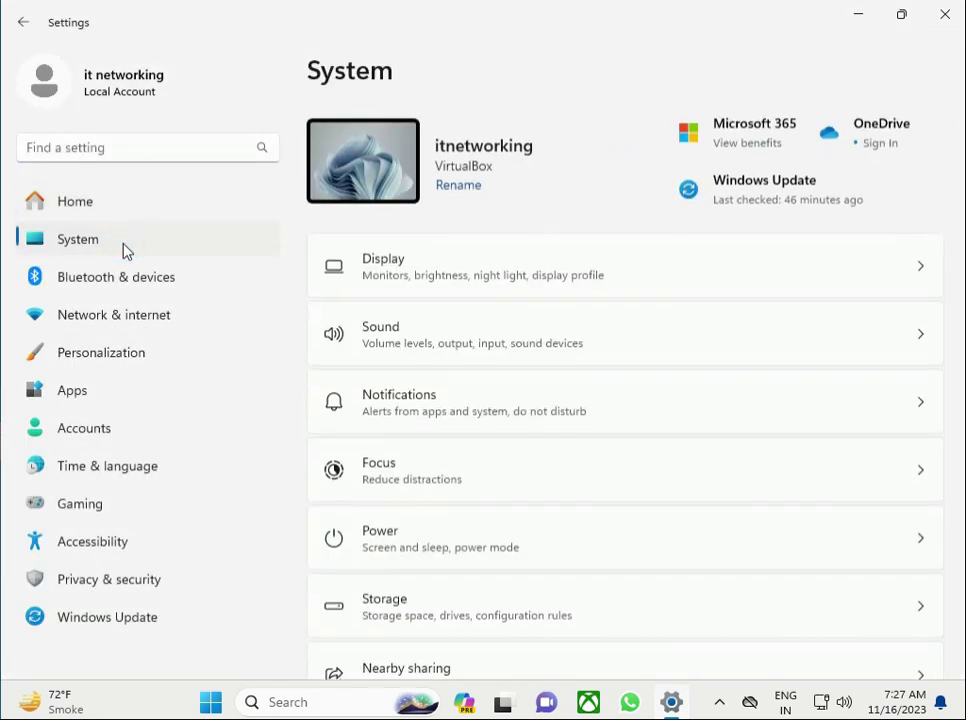
{"action": "scroll", "coordinate": [547, 422], "scroll_direction": "down", "scroll_amount": 1}
{"action": "scroll", "coordinate": [547, 422], "scroll_direction": "down", "scroll_amount": 5}
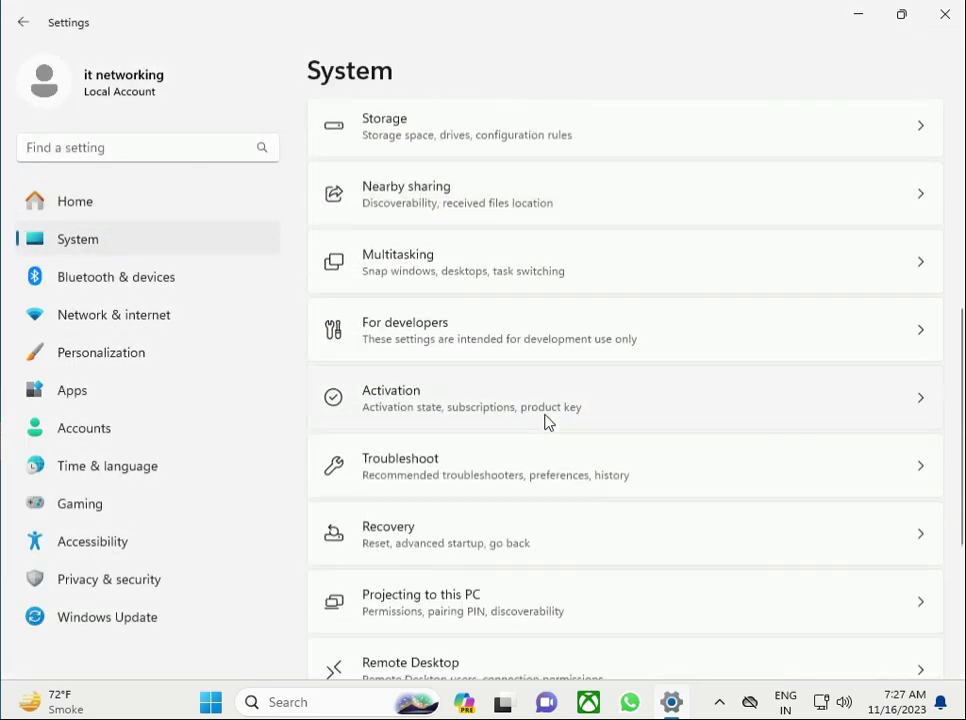
{"action": "left_click", "coordinate": [405, 401]}
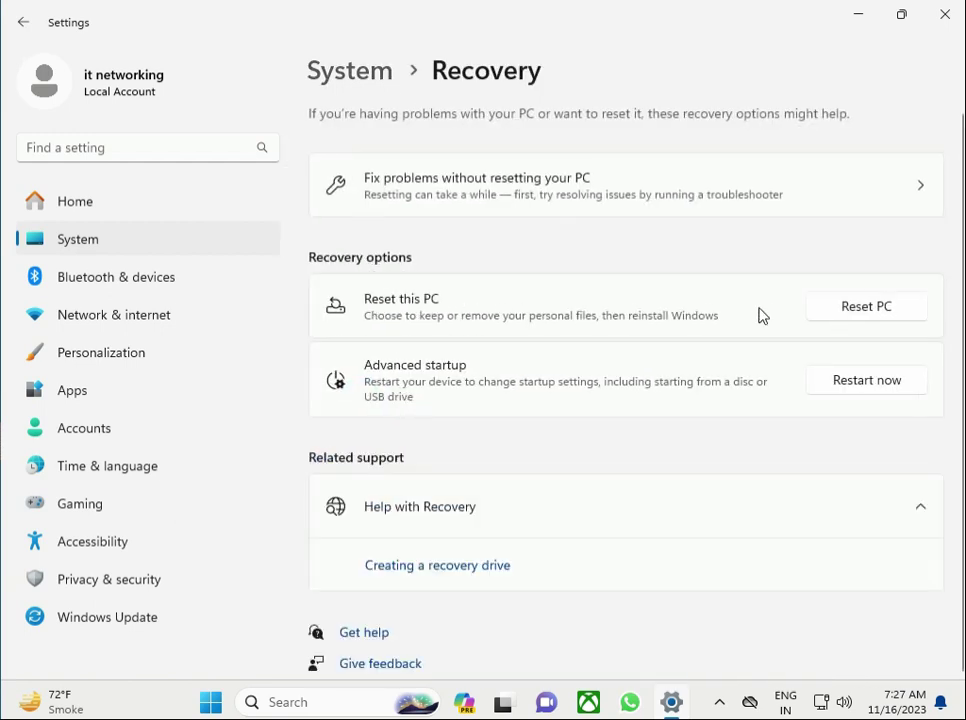
Step: Try to reset this PC by removing everything and reinstalling Windows from a cloud download
{"action": "left_click", "coordinate": [844, 309]}
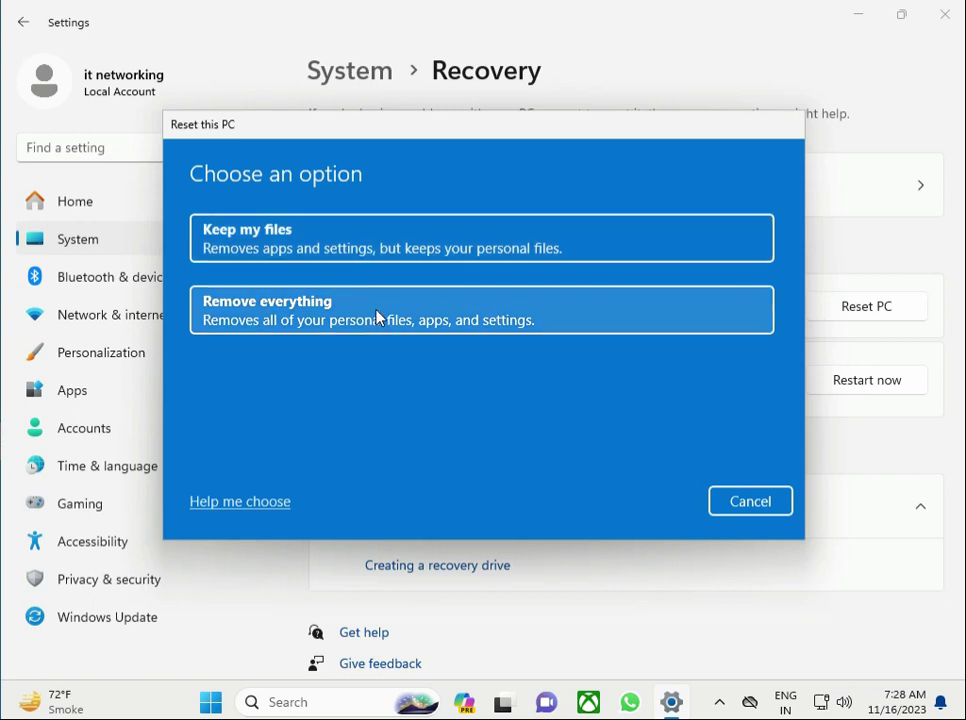
{"action": "left_click", "coordinate": [377, 316]}
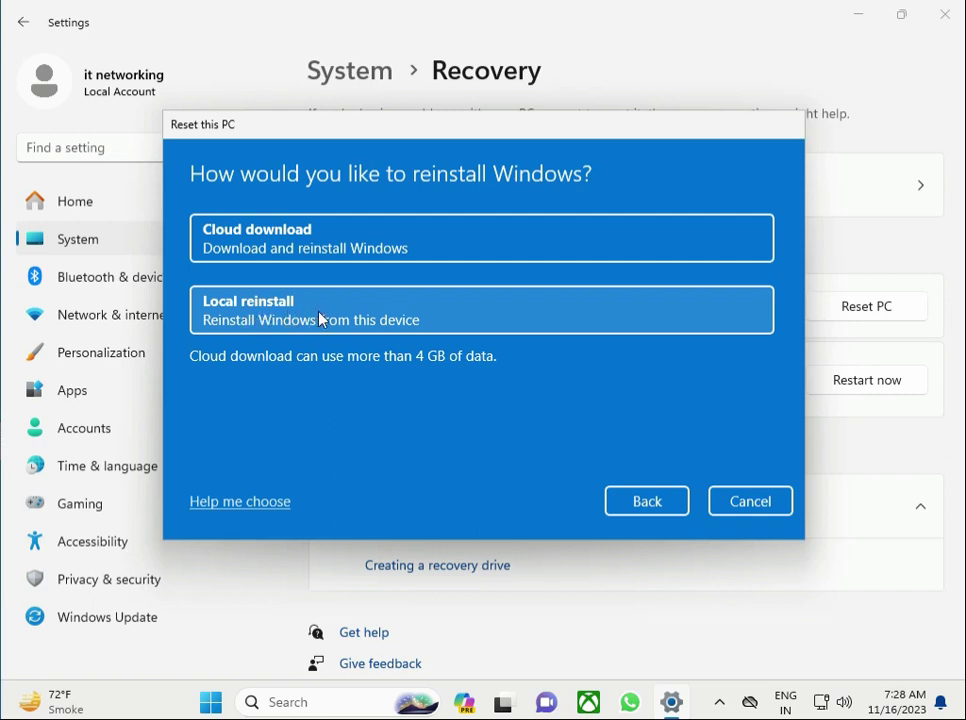
{"action": "left_click", "coordinate": [383, 258]}
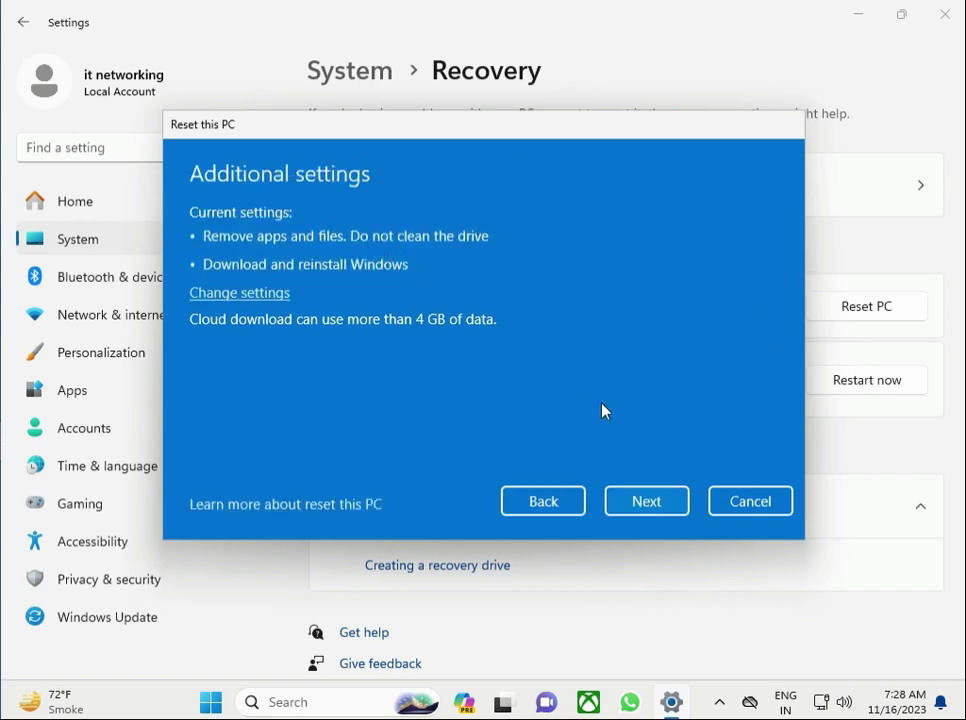
{"action": "left_click", "coordinate": [633, 503]}
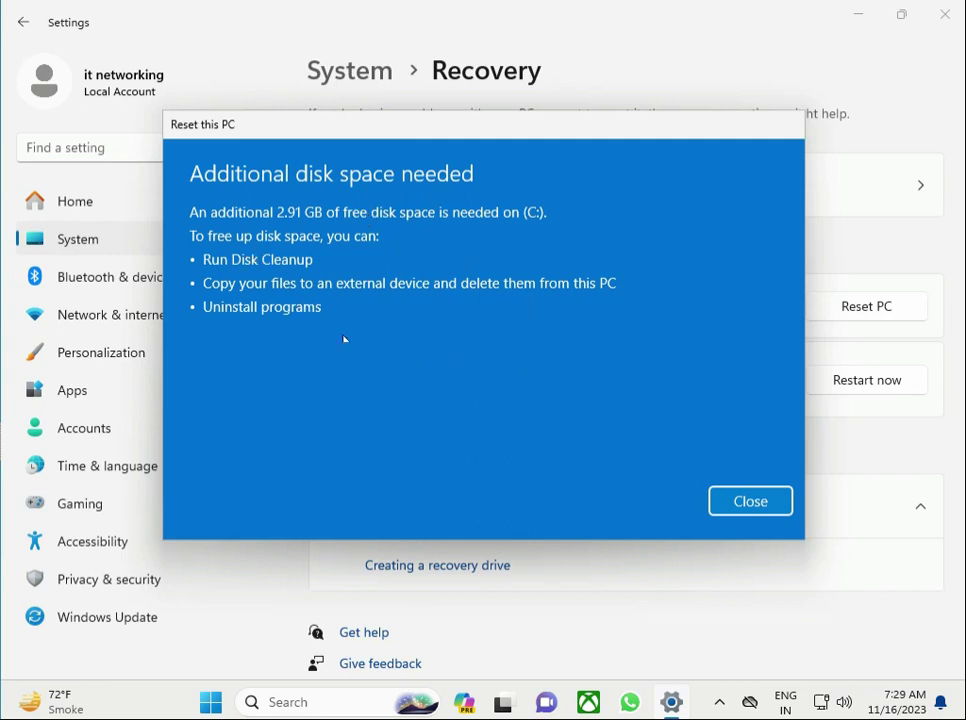
{"action": "left_click", "coordinate": [726, 501]}
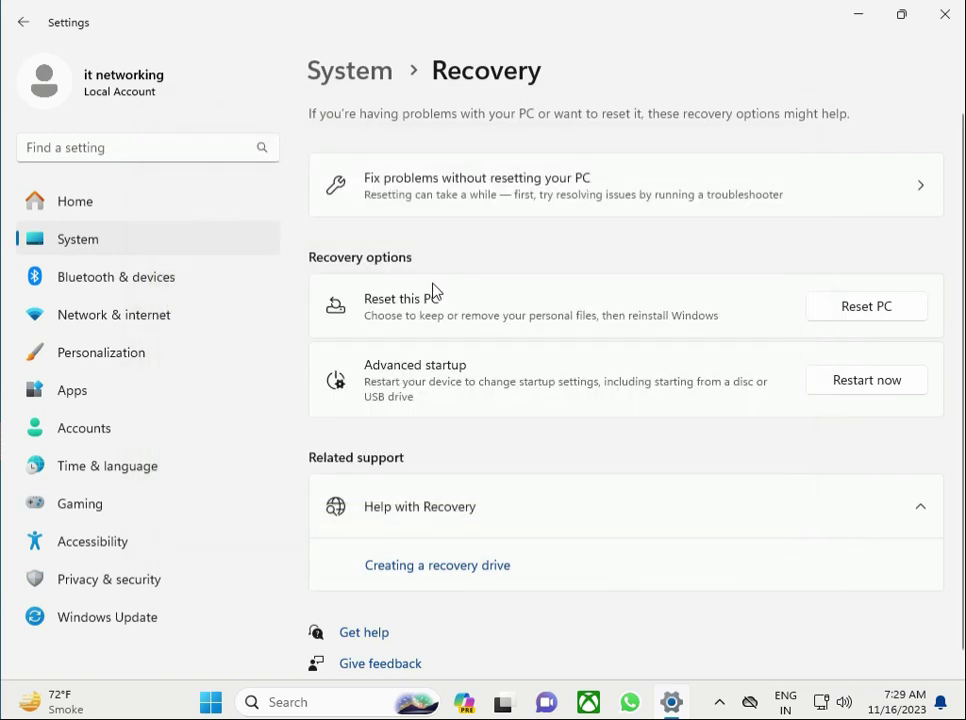
Step: Reset this PC with the Remove everything option and a local reinstall of Windows
{"action": "left_click", "coordinate": [834, 316]}
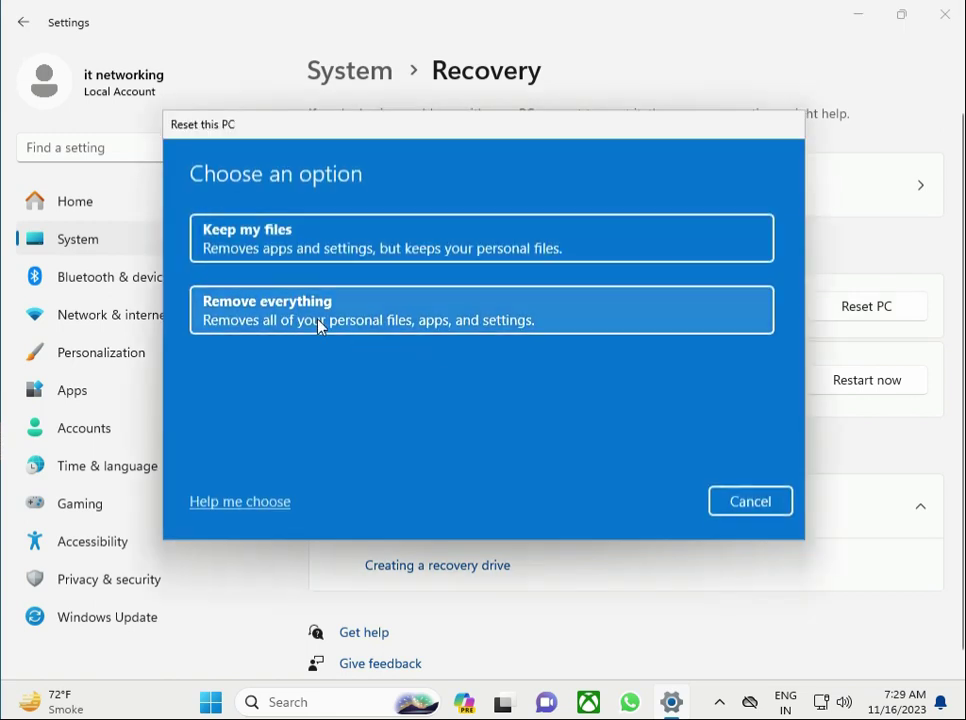
{"action": "left_click", "coordinate": [318, 324]}
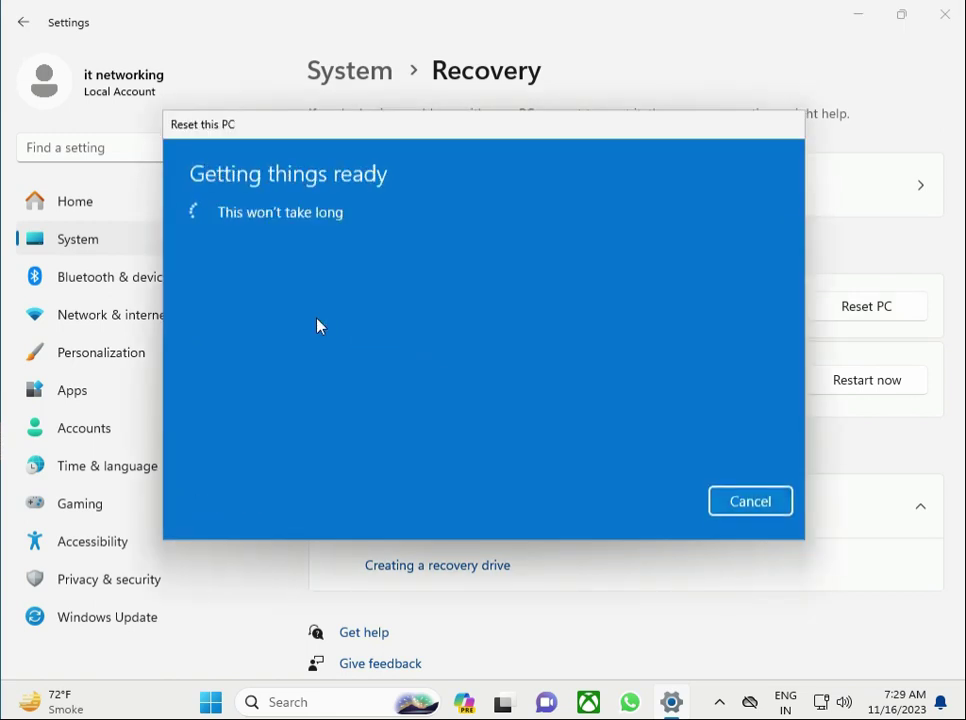
{"action": "left_click", "coordinate": [347, 310]}
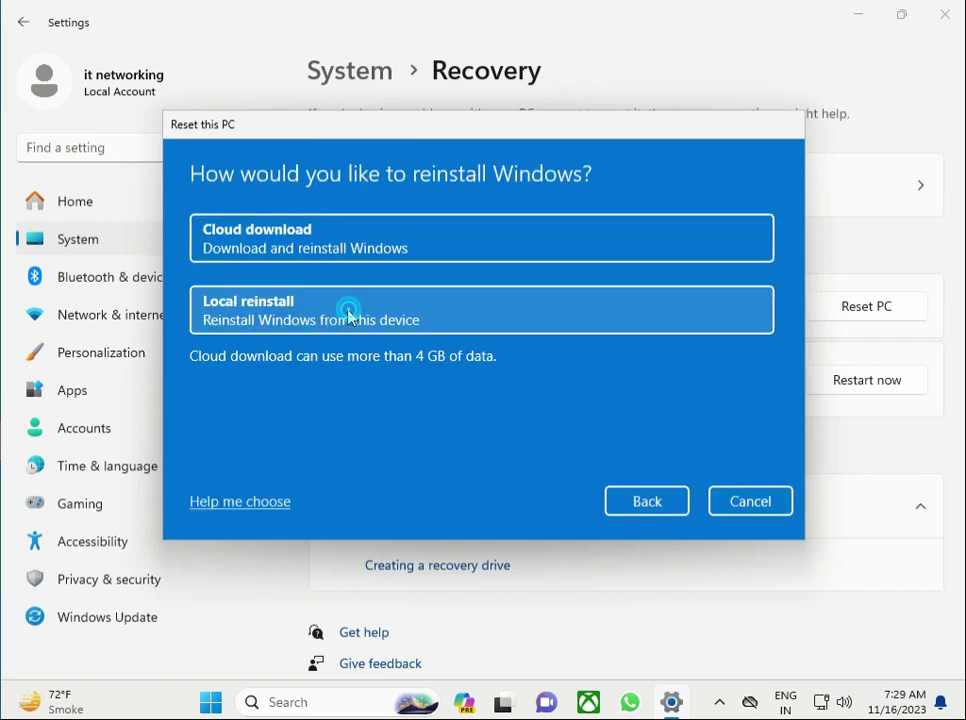
{"action": "left_click", "coordinate": [643, 503]}
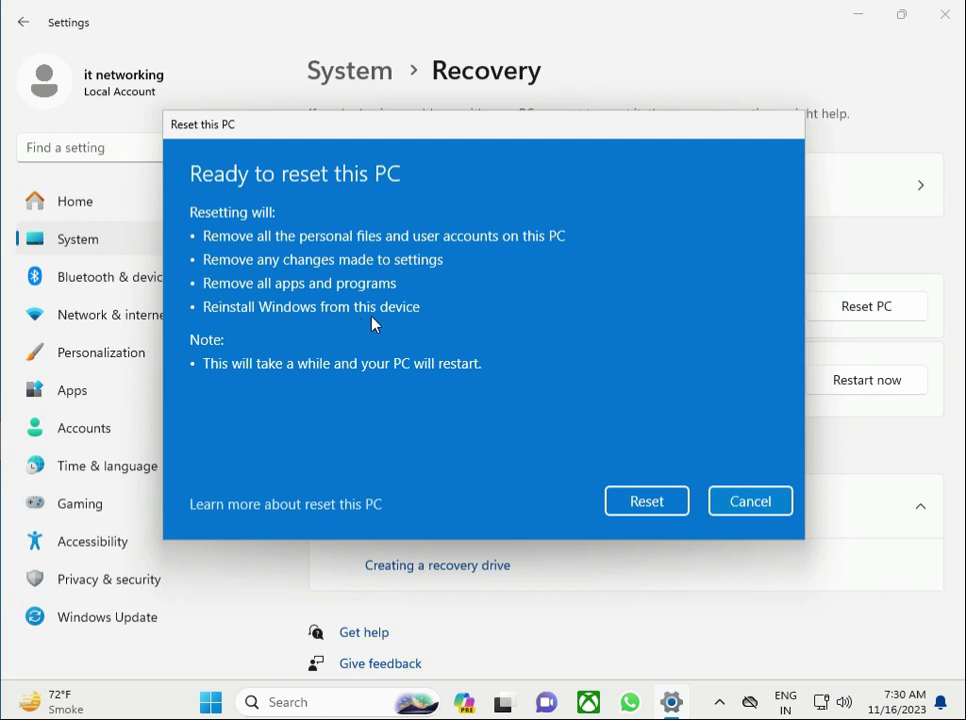
{"action": "left_click", "coordinate": [650, 502]}
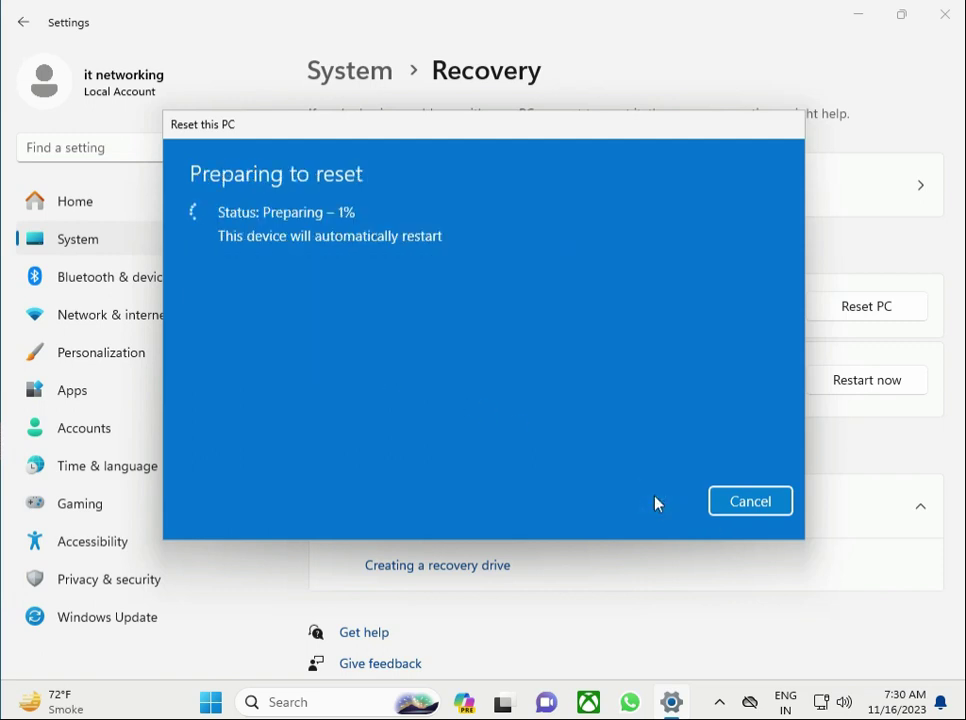
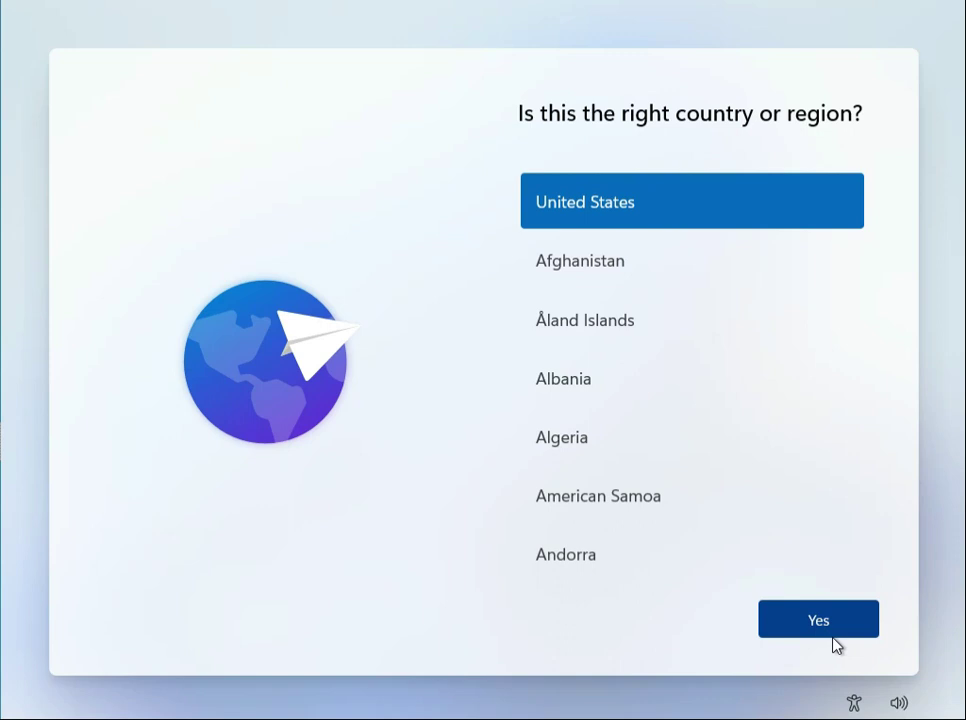
Step: Set the region to United States with only the English (India) keyboard layout, and accept the license agreement
{"action": "left_click", "coordinate": [811, 624]}
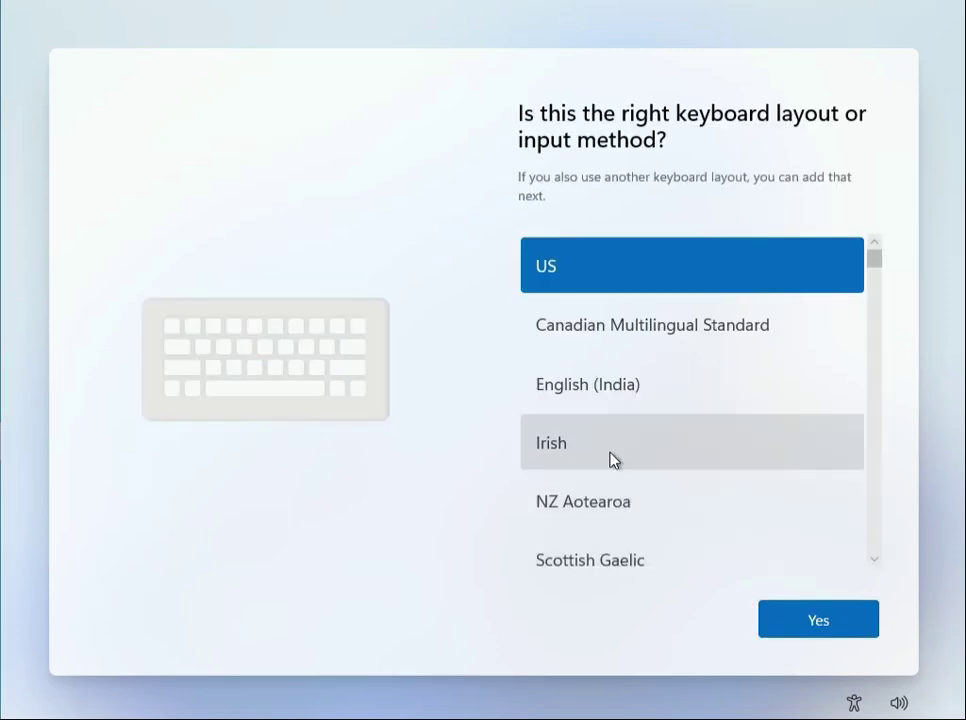
{"action": "left_click", "coordinate": [606, 396]}
{"action": "left_click", "coordinate": [832, 638]}
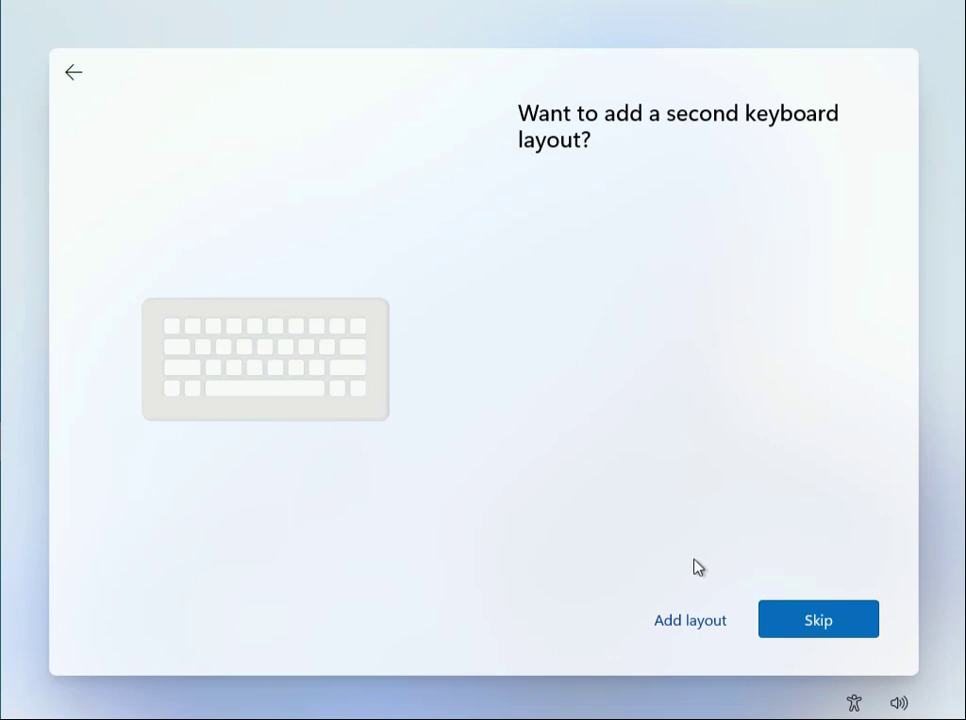
{"action": "left_click", "coordinate": [830, 632]}
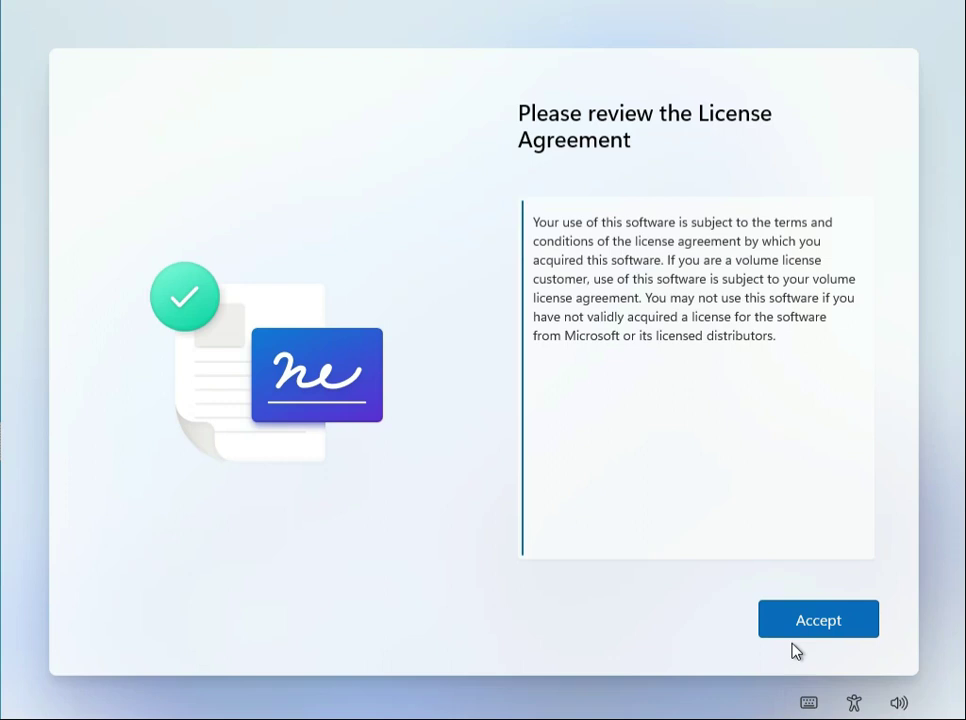
{"action": "left_click", "coordinate": [797, 632]}
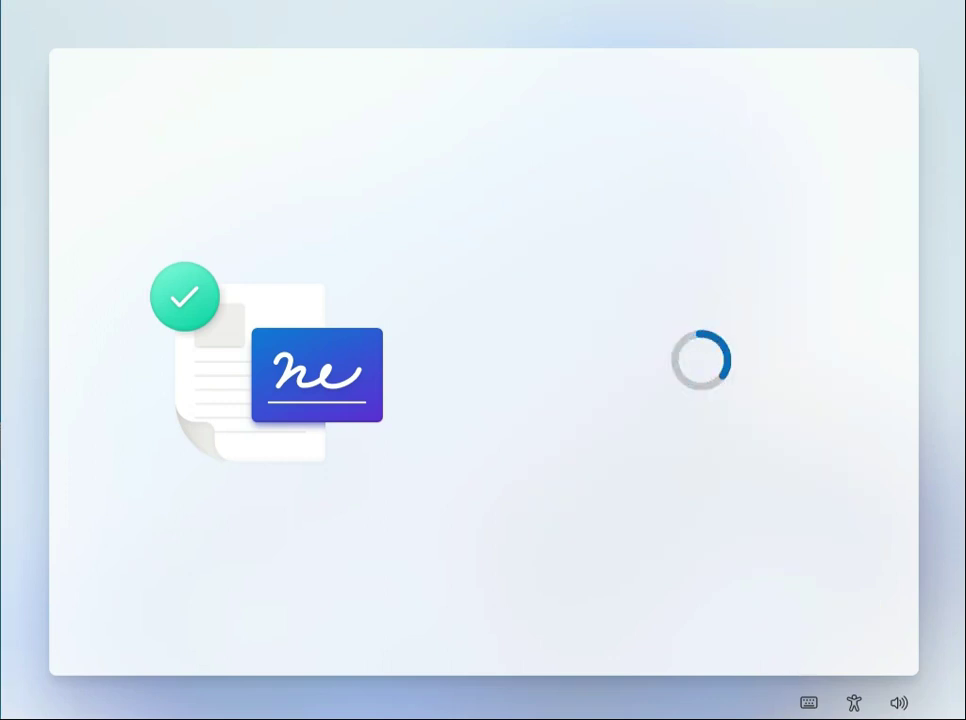
Step: Try to name the device it.networking, and skip the device naming
{"action": "left_click", "coordinate": [592, 367]}
{"action": "type", "text": "it.networking"}
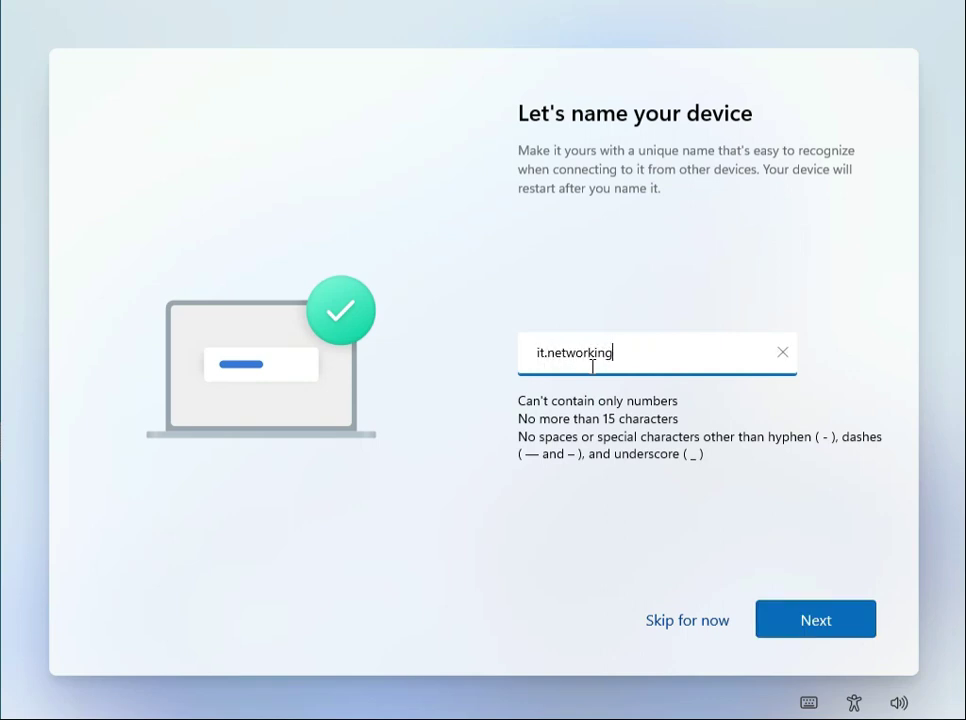
{"action": "left_click", "coordinate": [796, 630]}
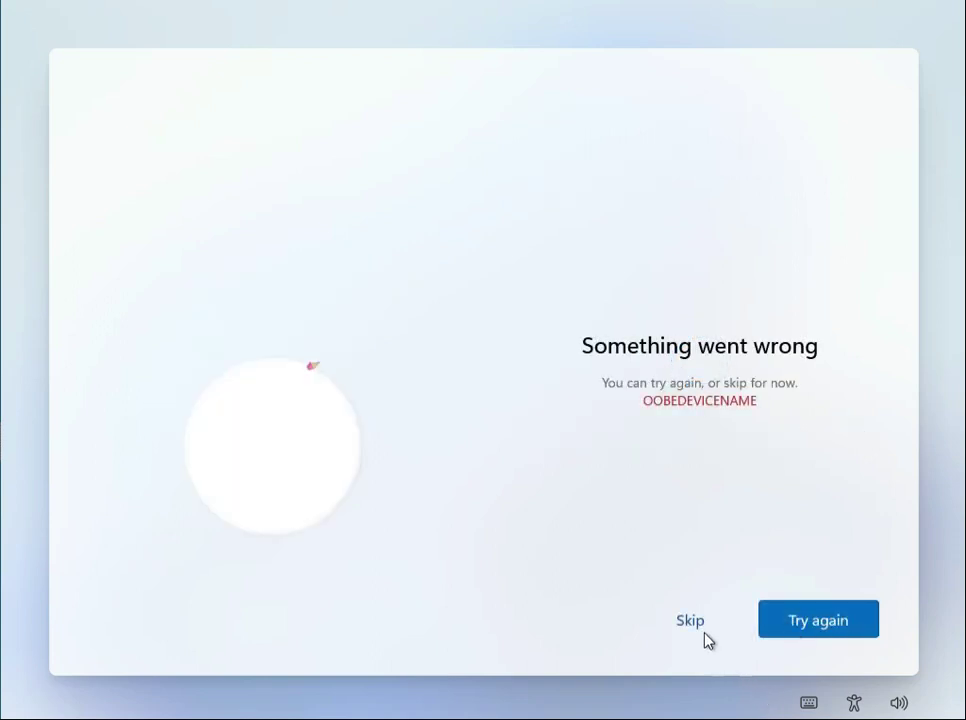
{"action": "left_click", "coordinate": [692, 624]}
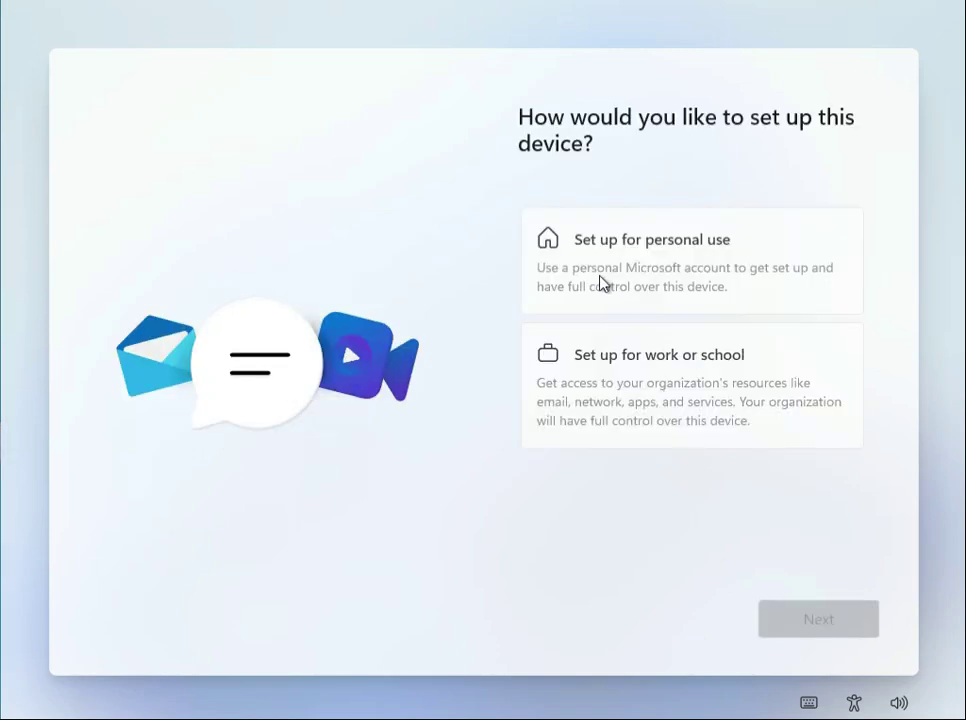
Step: Set up the device for work or school with a local account named it.networking, leaving the password blank
{"action": "left_click", "coordinate": [629, 377]}
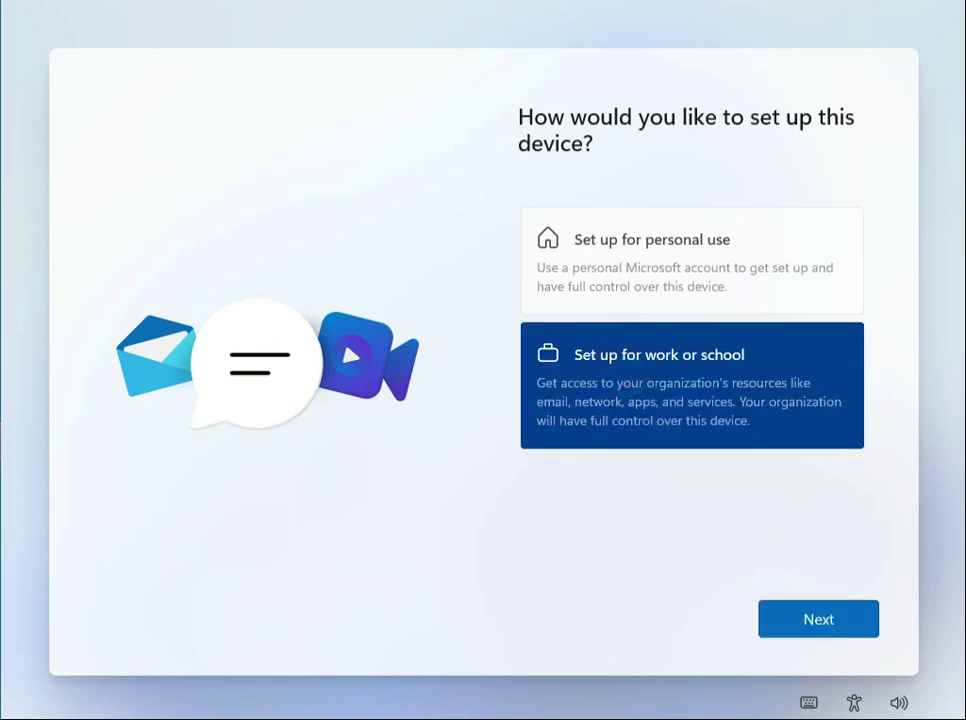
{"action": "left_click", "coordinate": [812, 619]}
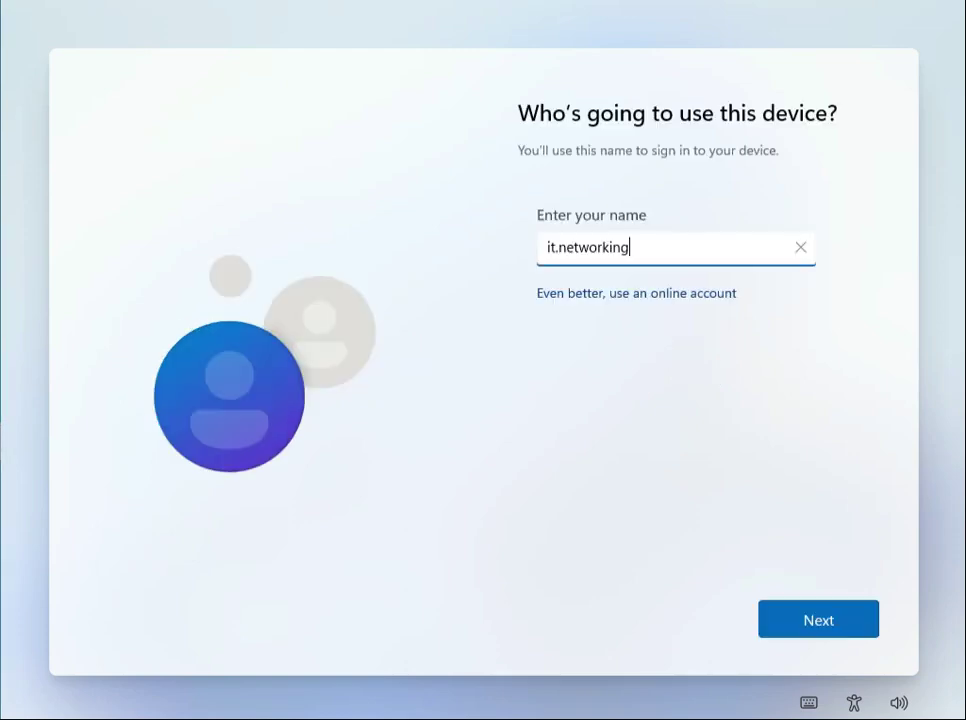
{"action": "left_click", "coordinate": [812, 632]}
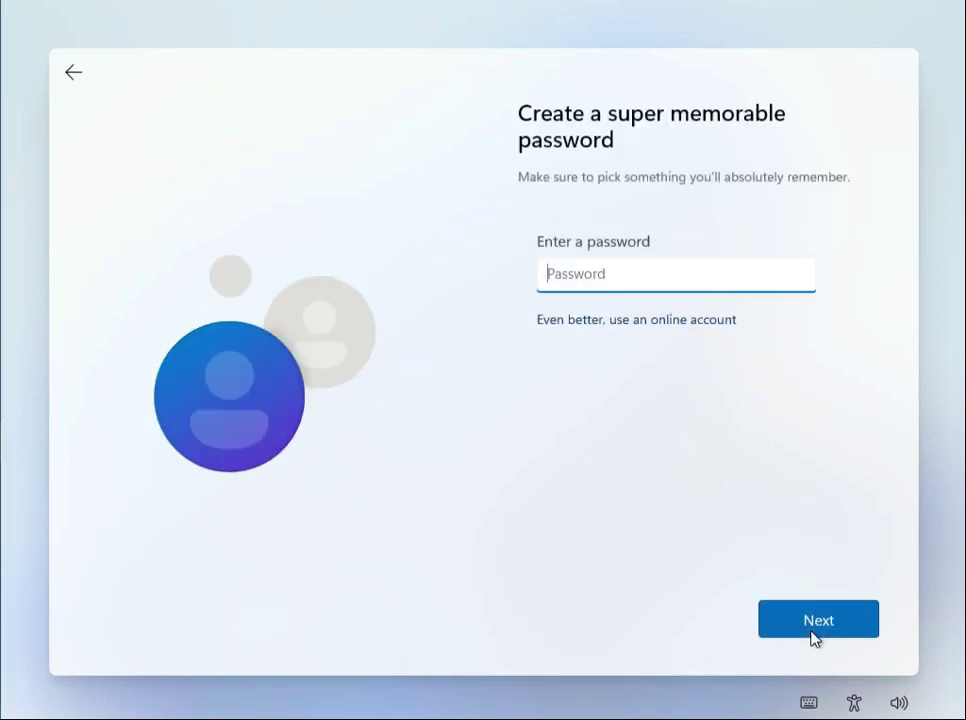
{"action": "left_click", "coordinate": [811, 632]}
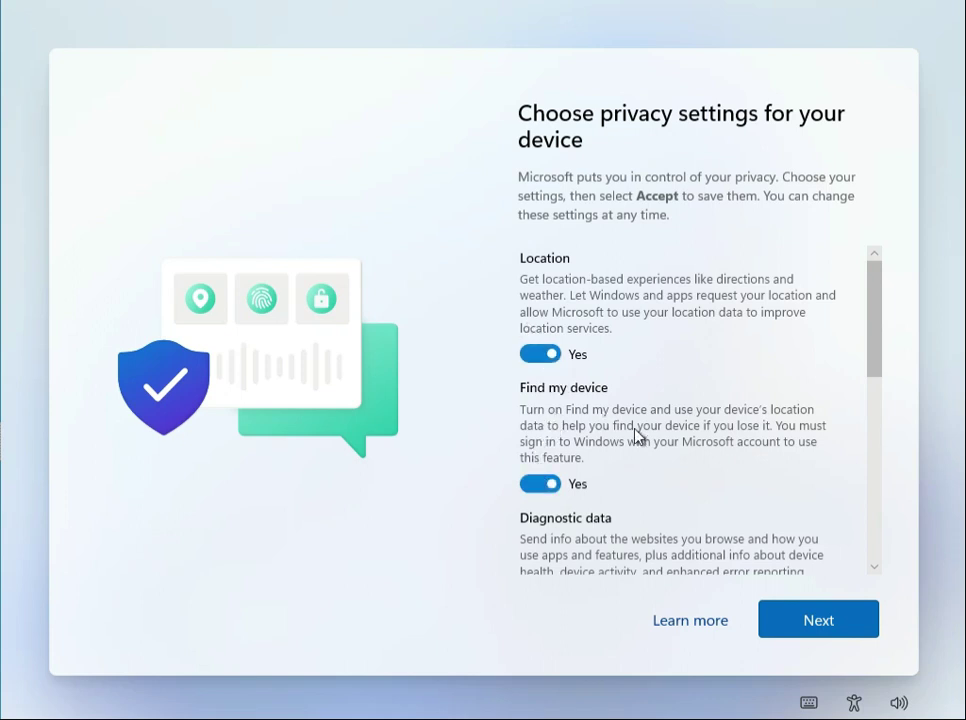
Step: Accept the device privacy settings with inking and typing data set to Yes to finish the Windows setup
{"action": "scroll", "coordinate": [640, 438], "scroll_direction": "down", "scroll_amount": 3}
{"action": "left_click", "coordinate": [552, 555]}
{"action": "left_click", "coordinate": [555, 548]}
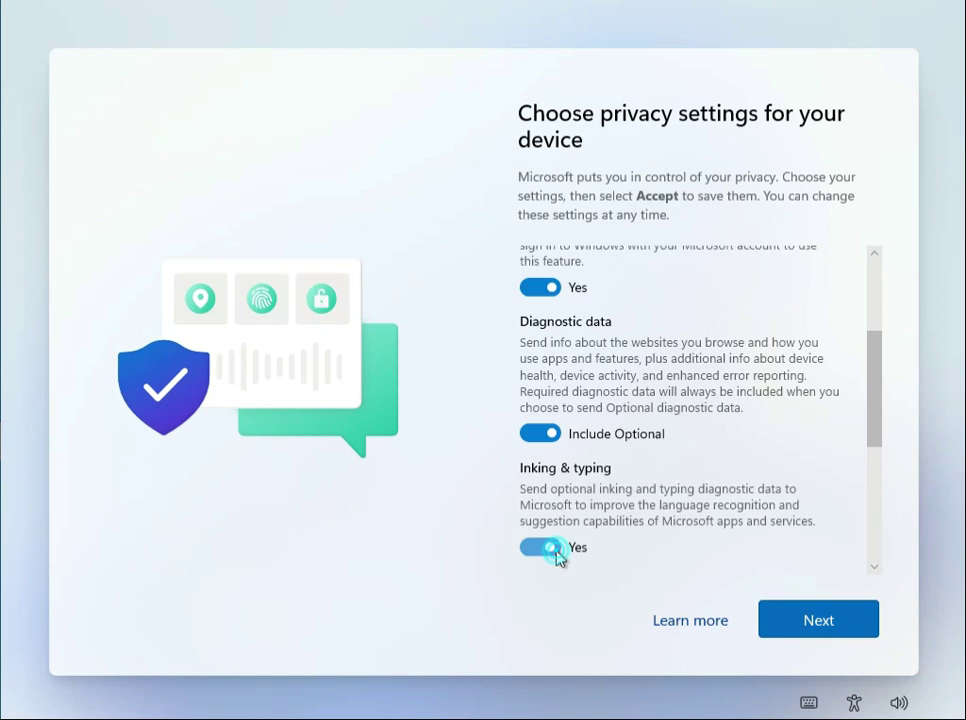
{"action": "left_click", "coordinate": [809, 628]}
{"action": "left_click", "coordinate": [806, 628]}
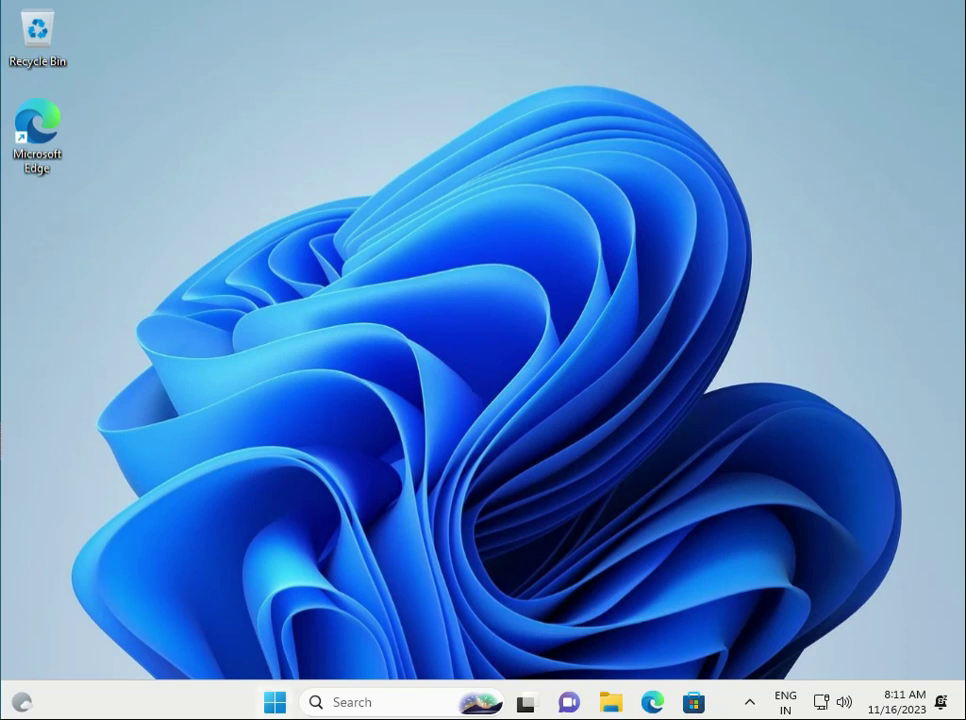
Step: Open the Windows settings in a maximized window and start a check for new Windows updates
{"action": "left_click", "coordinate": [276, 705]}
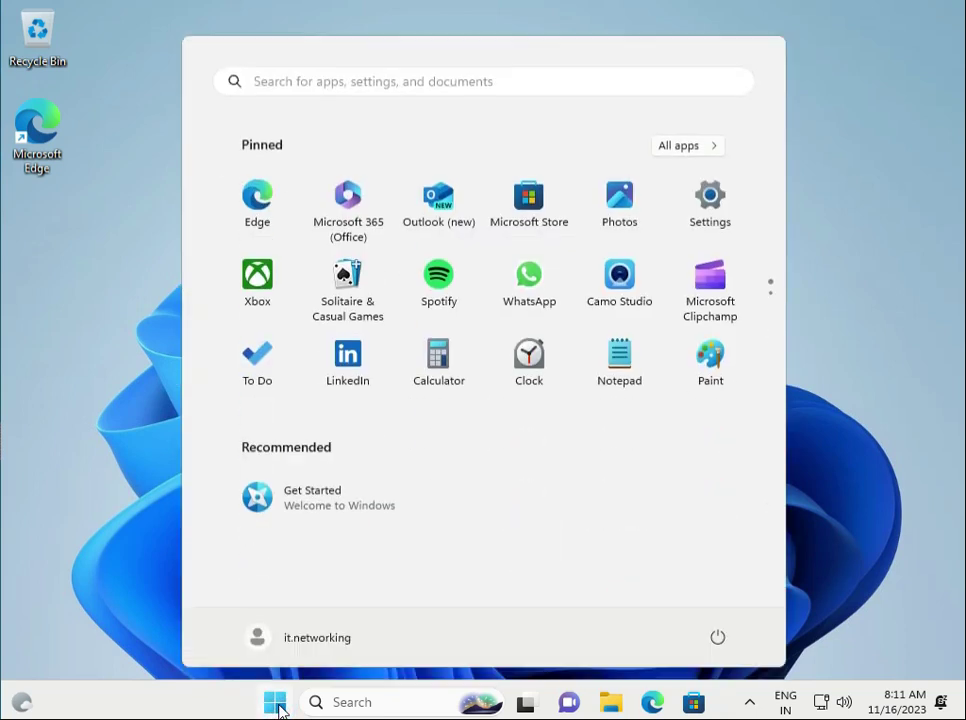
{"action": "left_click", "coordinate": [708, 205]}
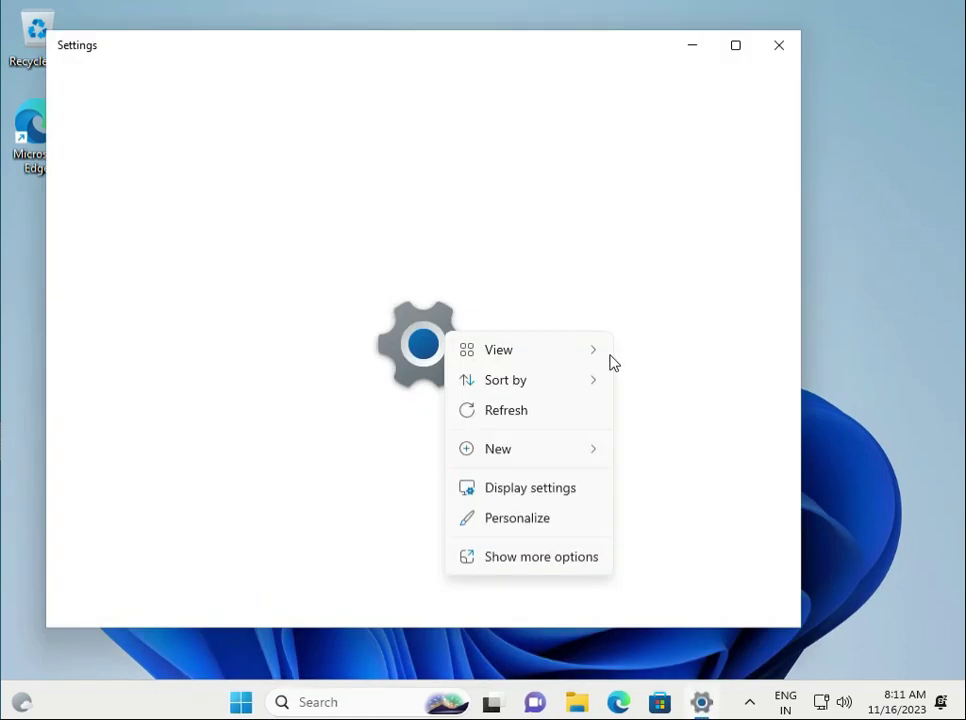
{"action": "left_click", "coordinate": [735, 47]}
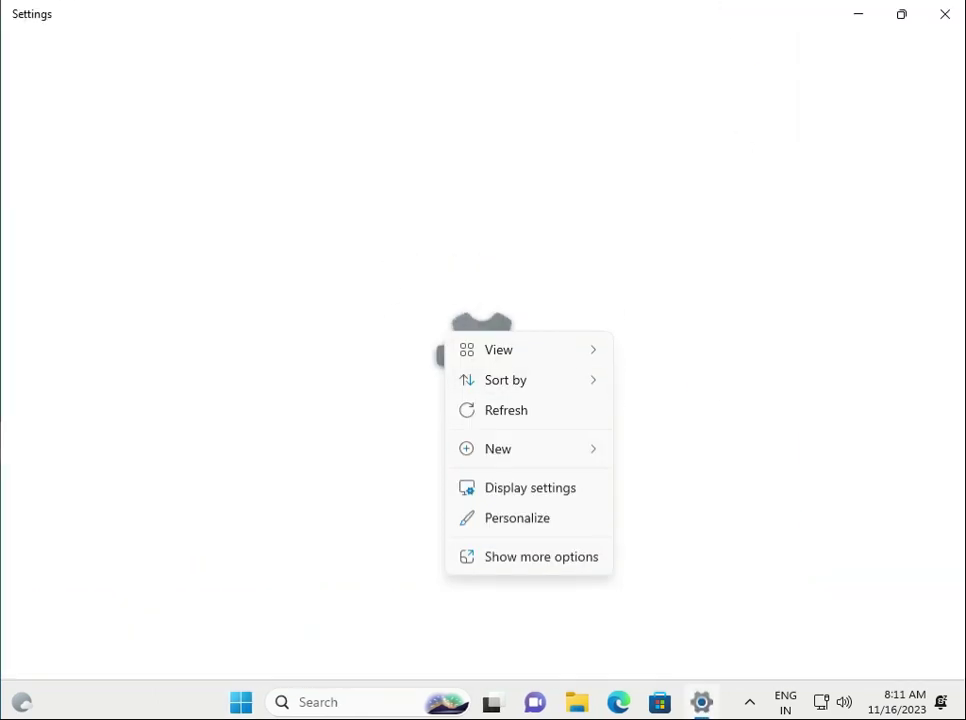
{"action": "left_click", "coordinate": [517, 429]}
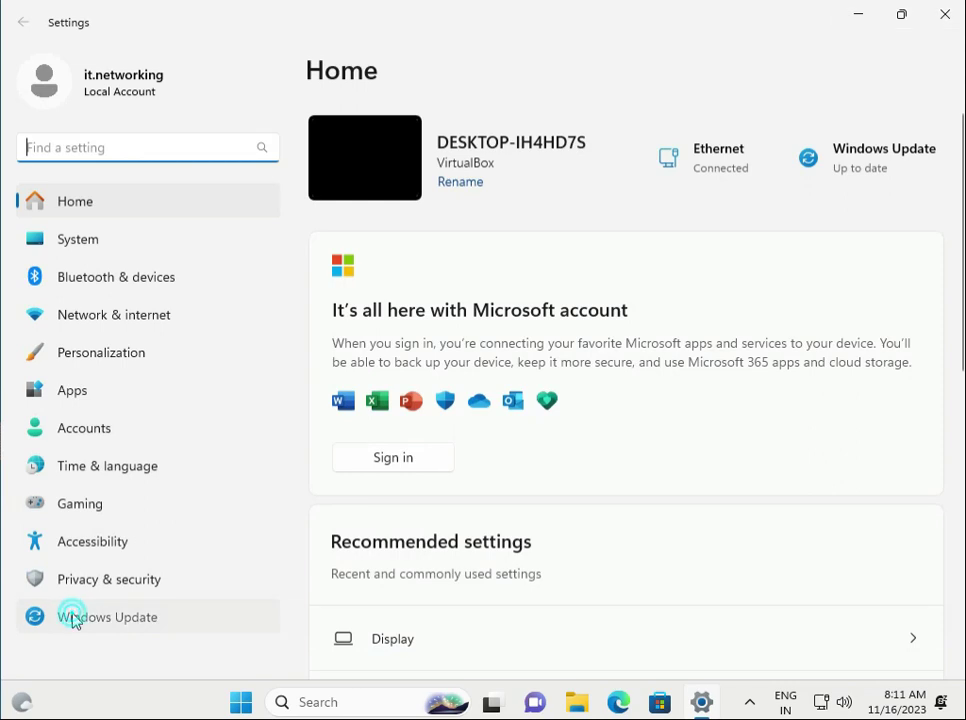
{"action": "left_click", "coordinate": [72, 618]}
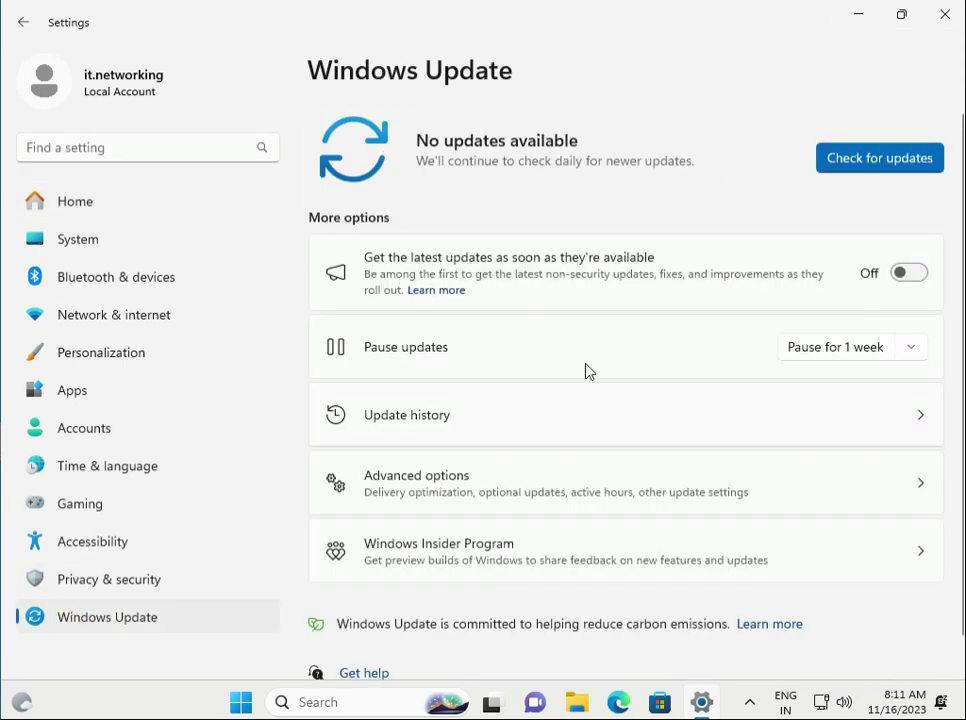
{"action": "left_click", "coordinate": [883, 158]}
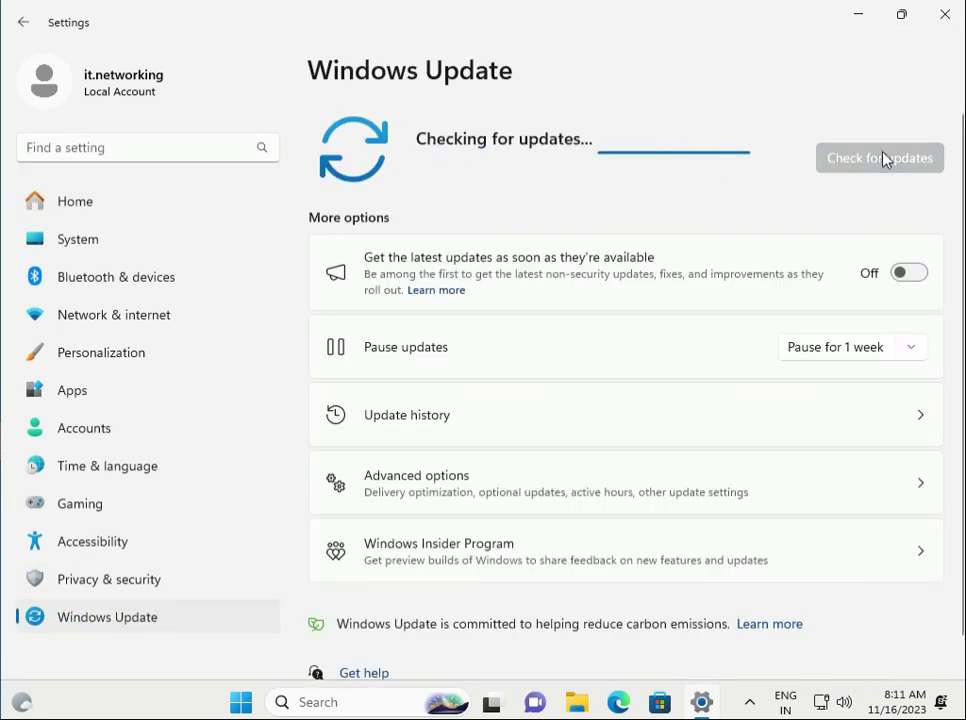